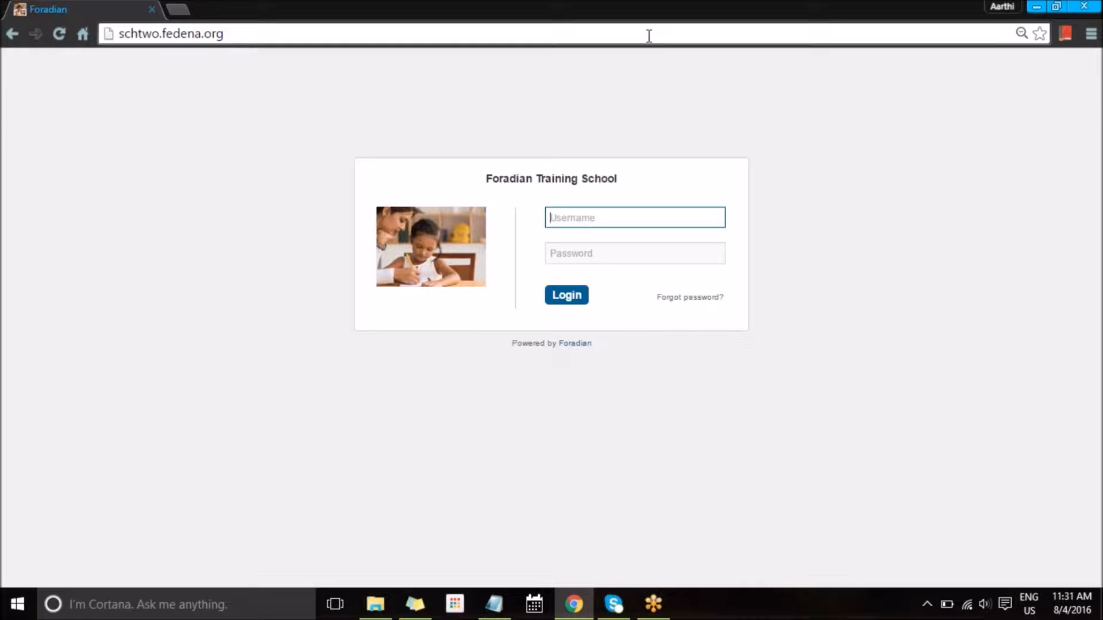
Step: Log in to Fedena with the admin username and password
text(admin)
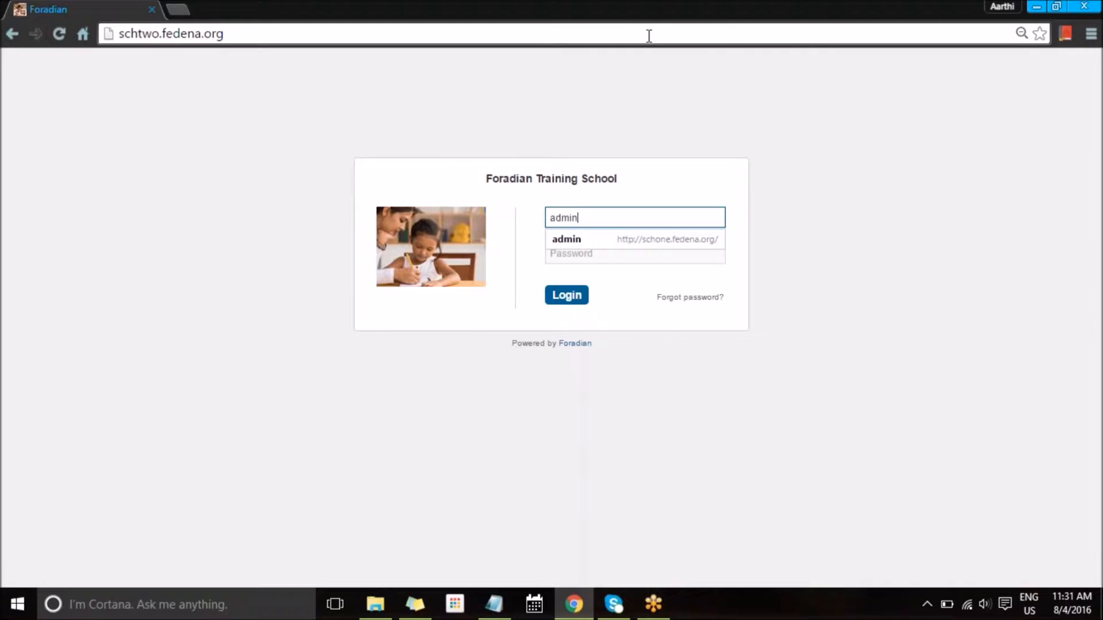
key(Tab)
text(••••)
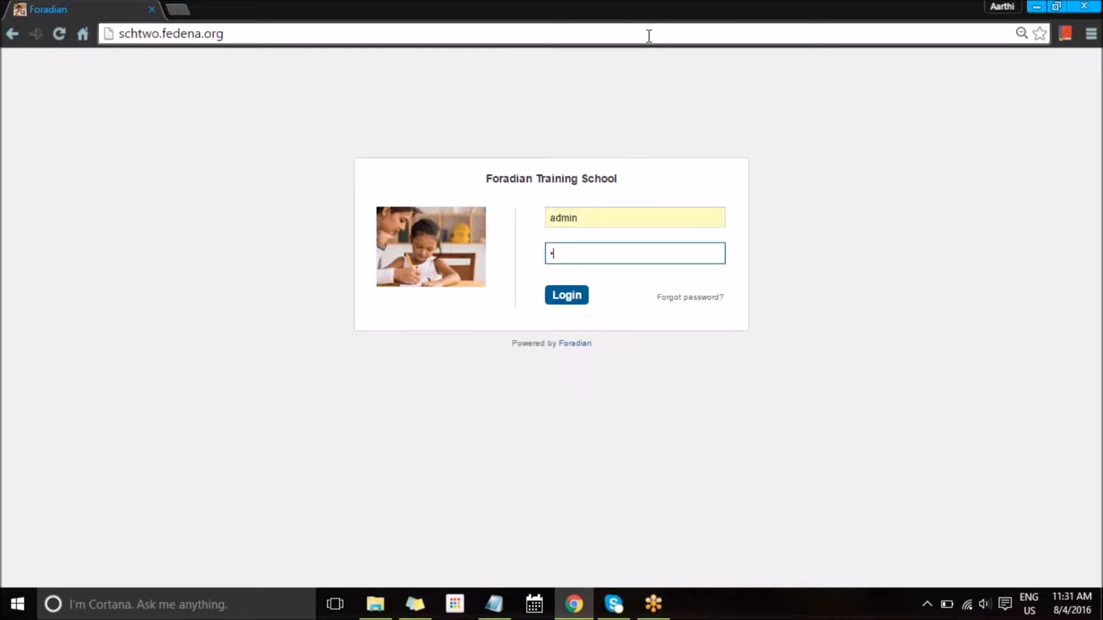
text(••••)
key(Return)
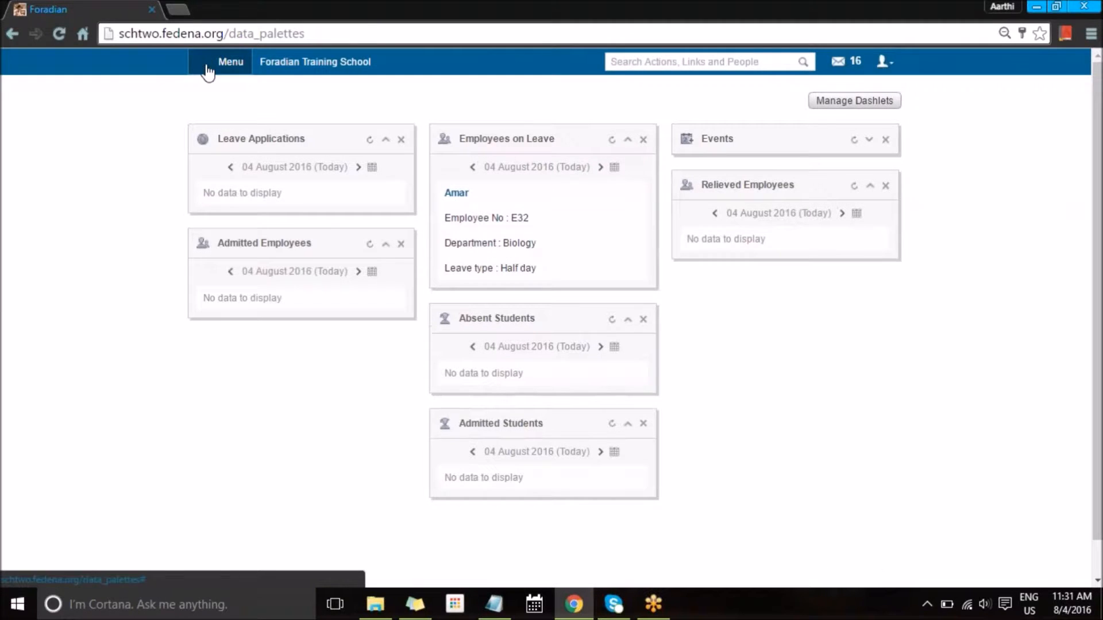
Step: Open the Placements module from Menu > Academics
click(207, 62)
click(301, 96)
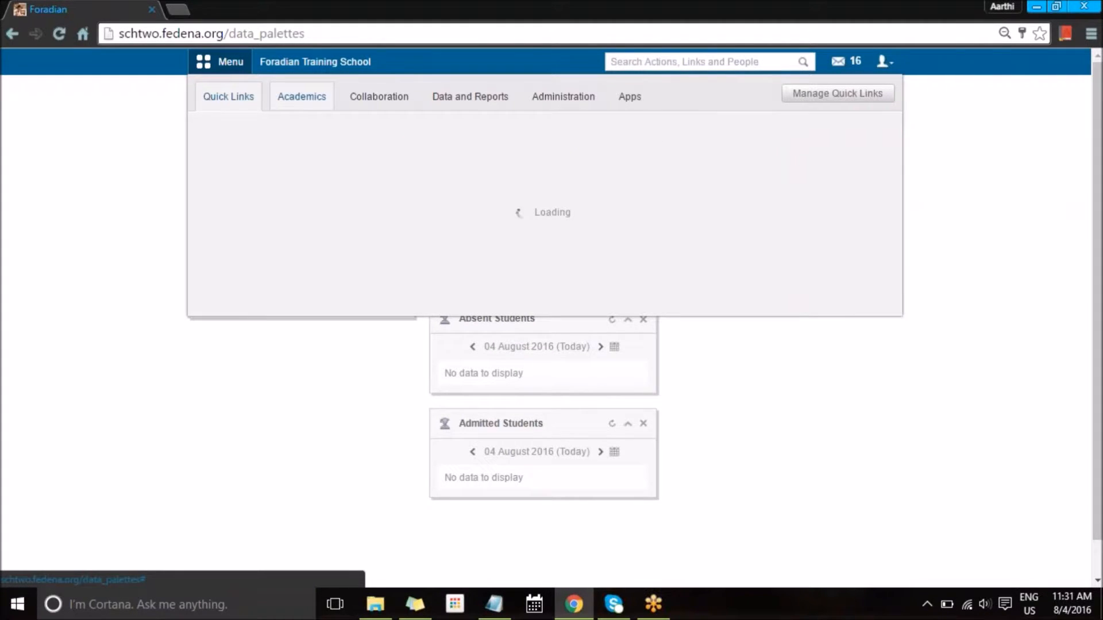
click(427, 218)
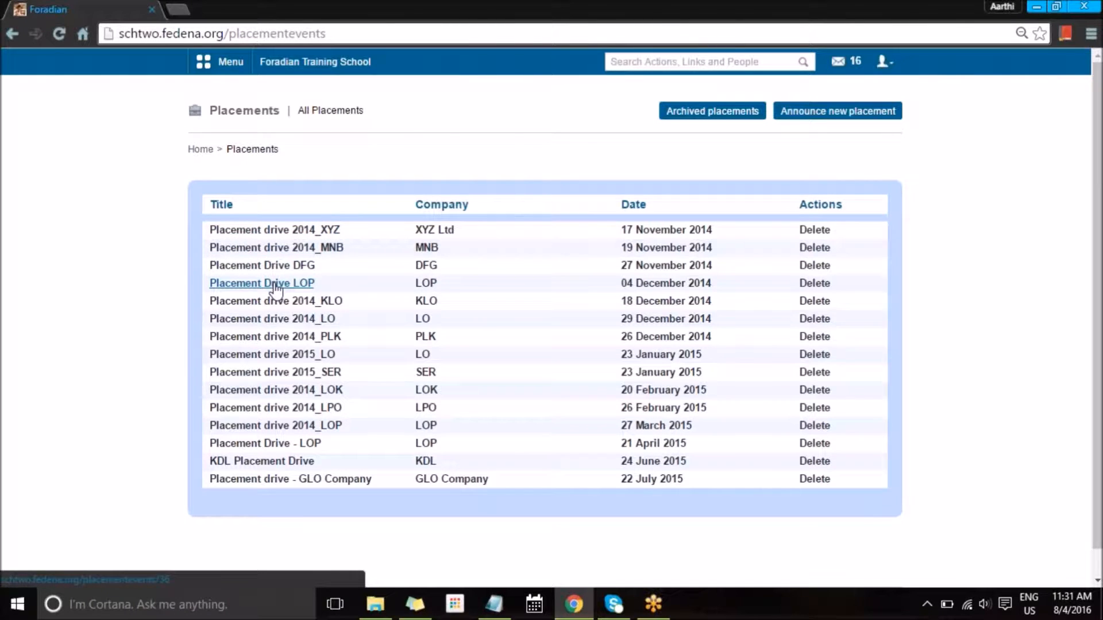
click(277, 230)
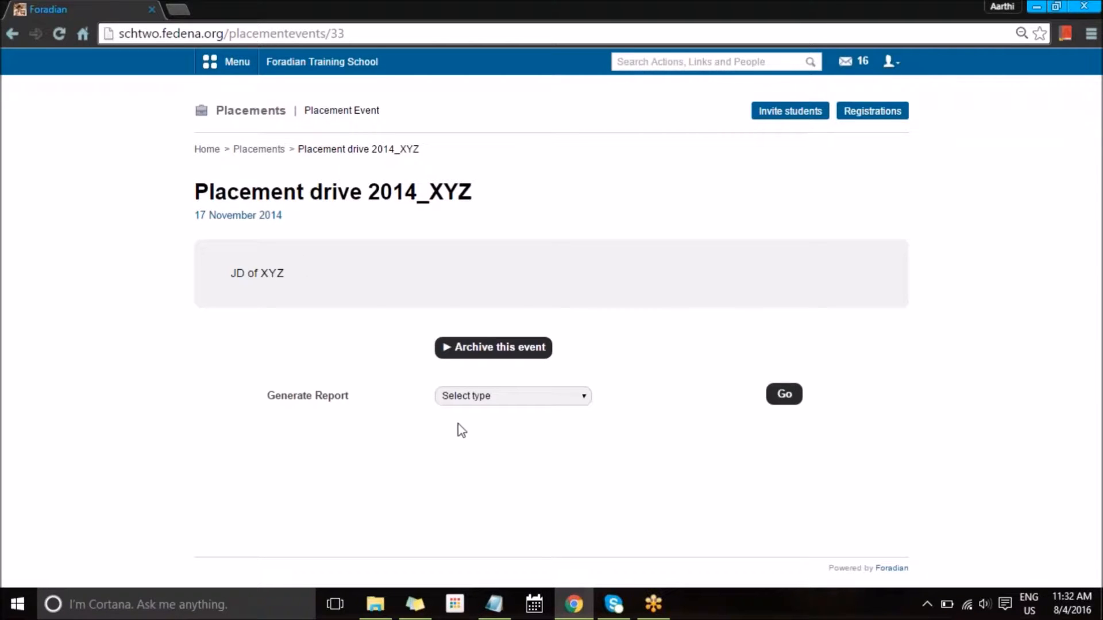
click(477, 402)
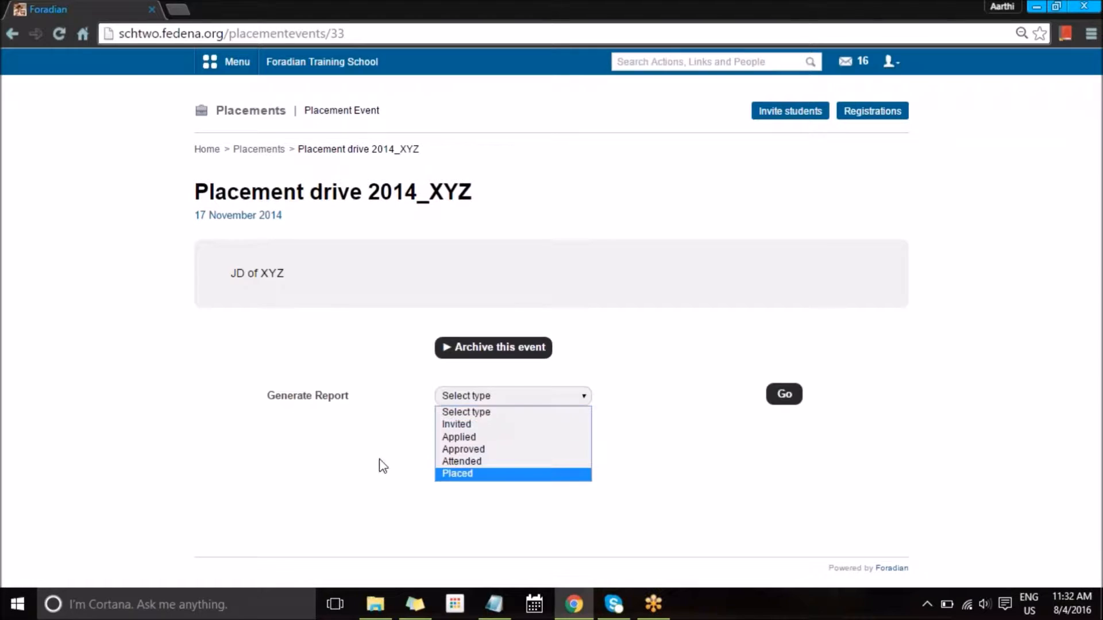
click(334, 451)
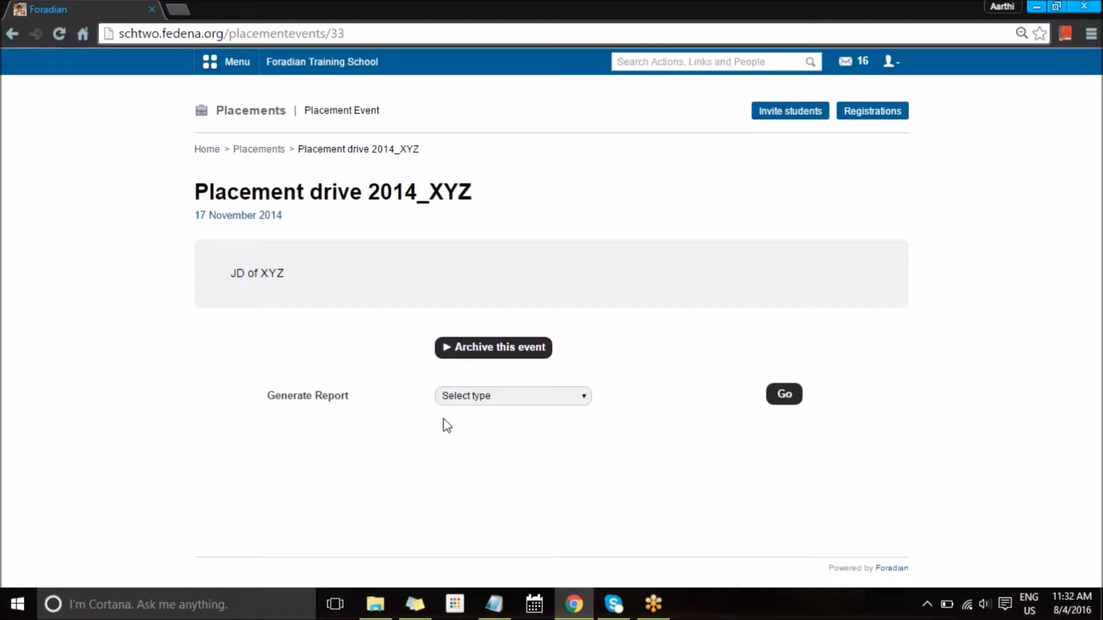
click(457, 397)
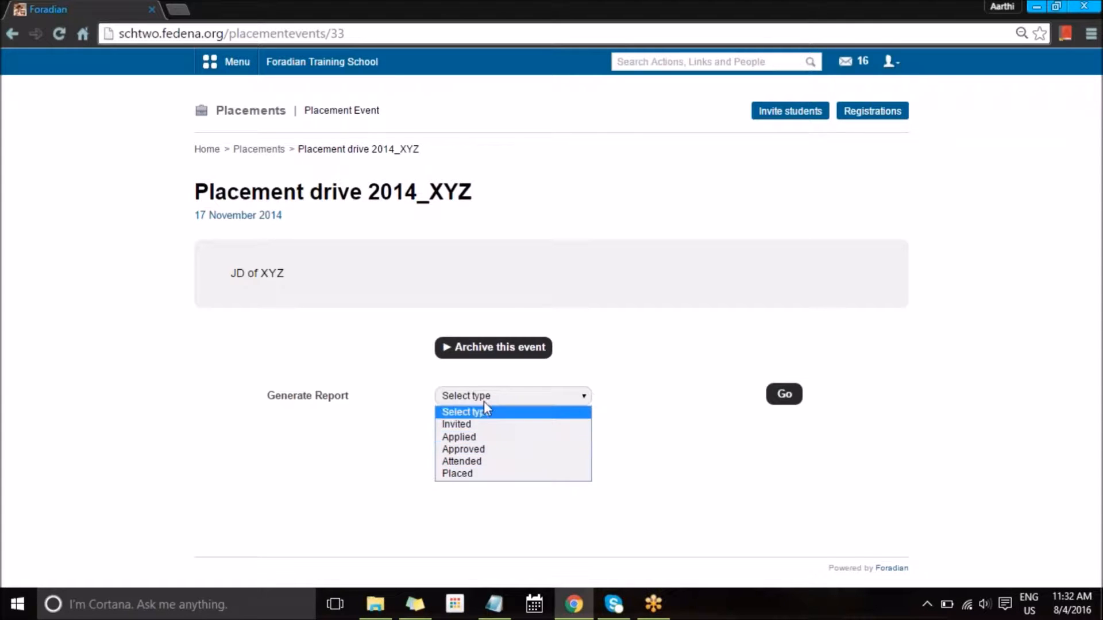
click(659, 418)
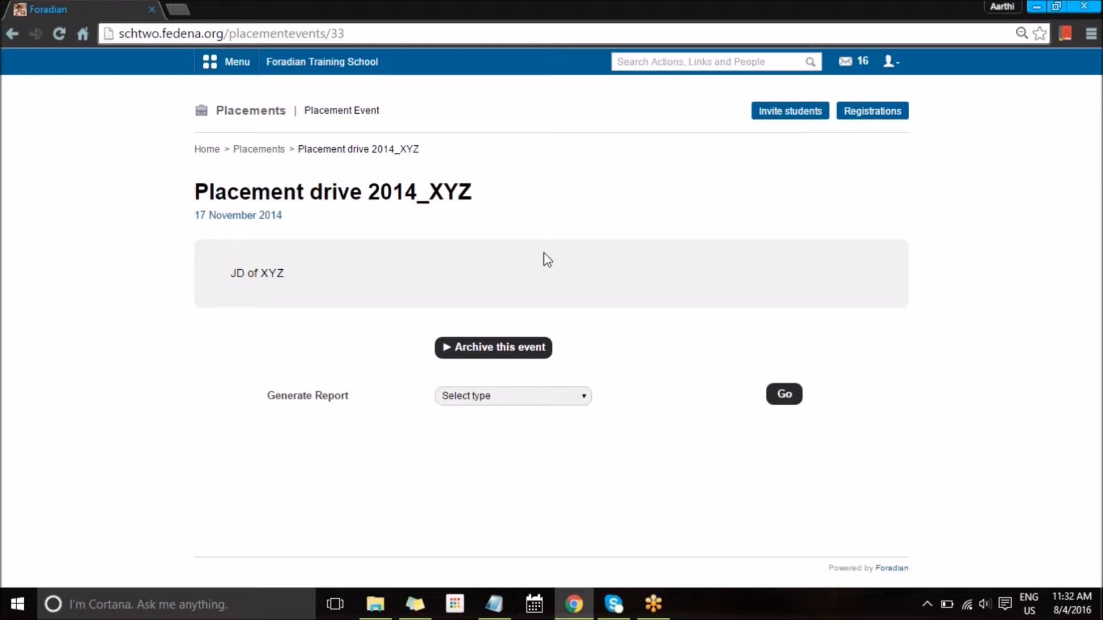
click(250, 152)
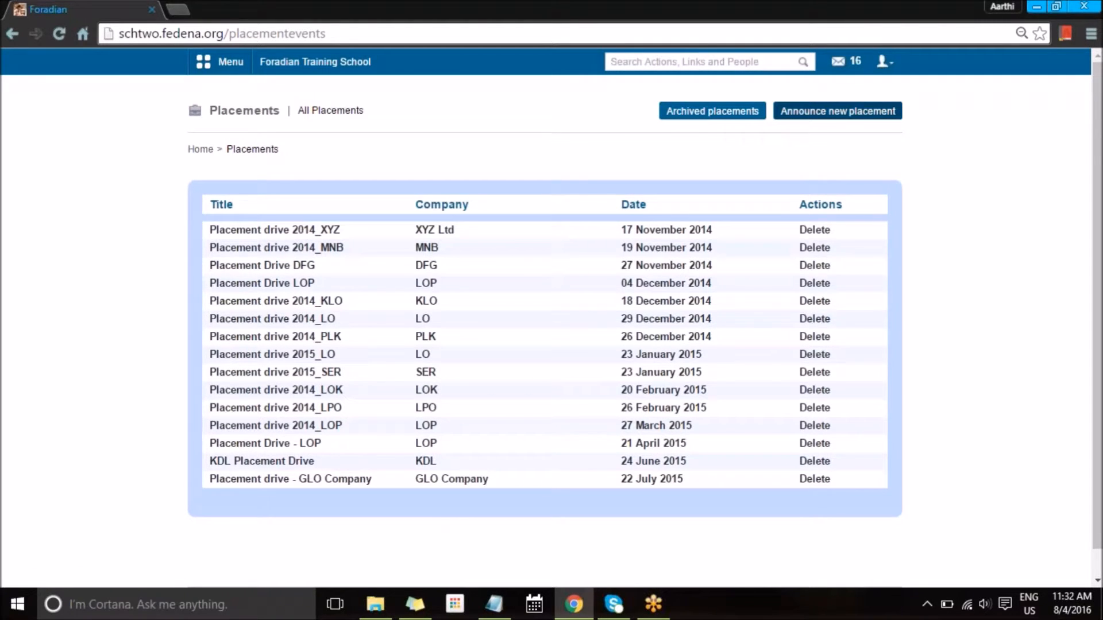
Step: Announce a new placement titled 'placement 2016' dated 11 August 2016
click(847, 115)
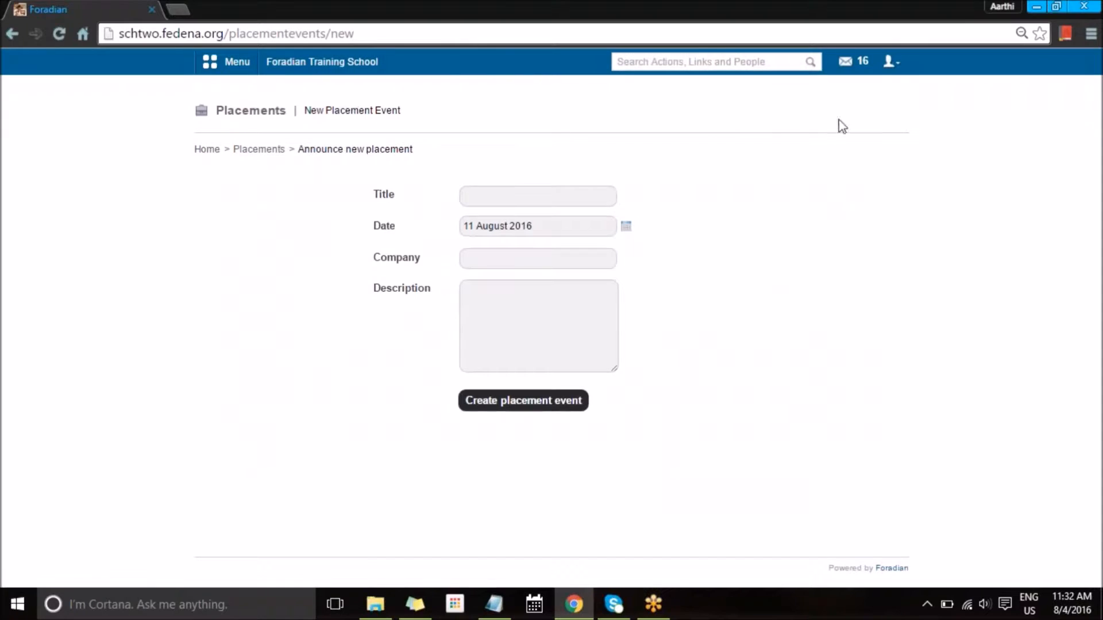
click(538, 202)
text(p)
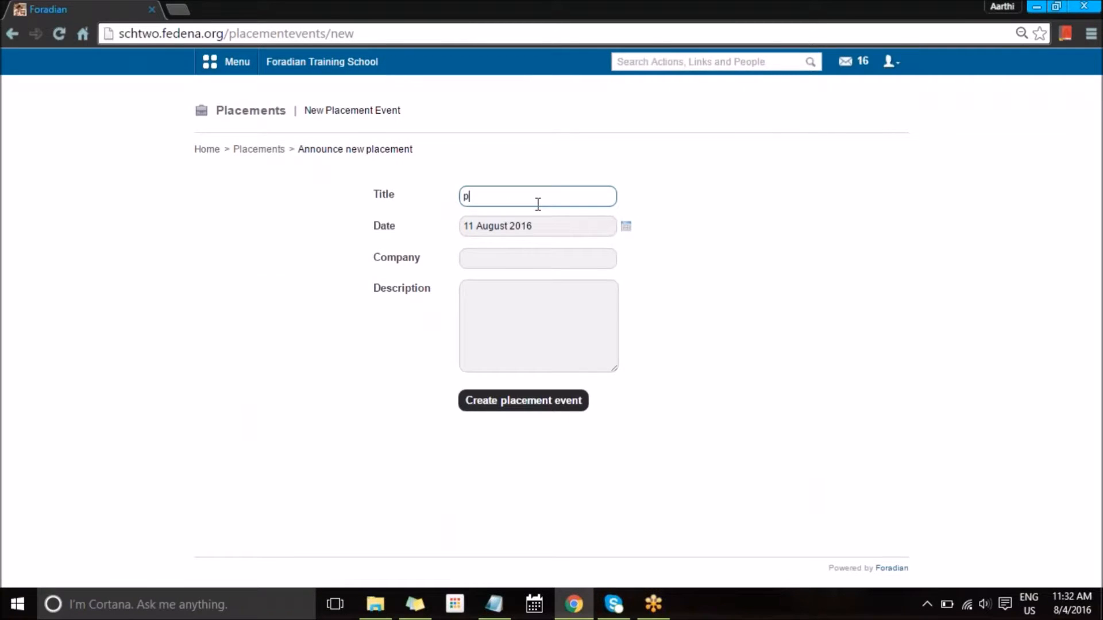
text(lacement 201)
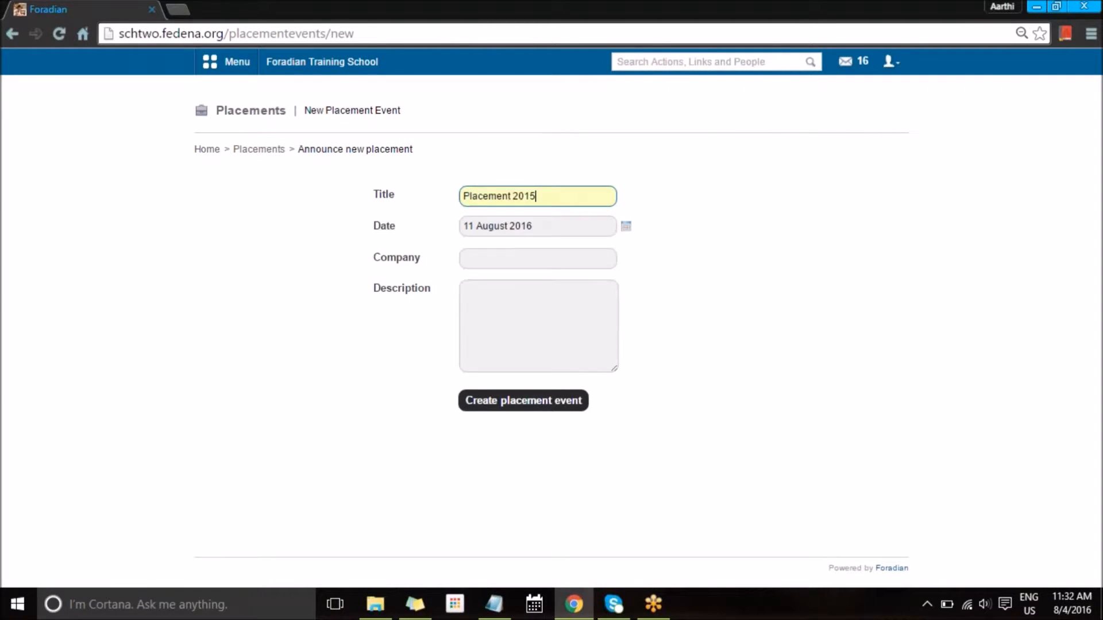
text(6 - ABC)
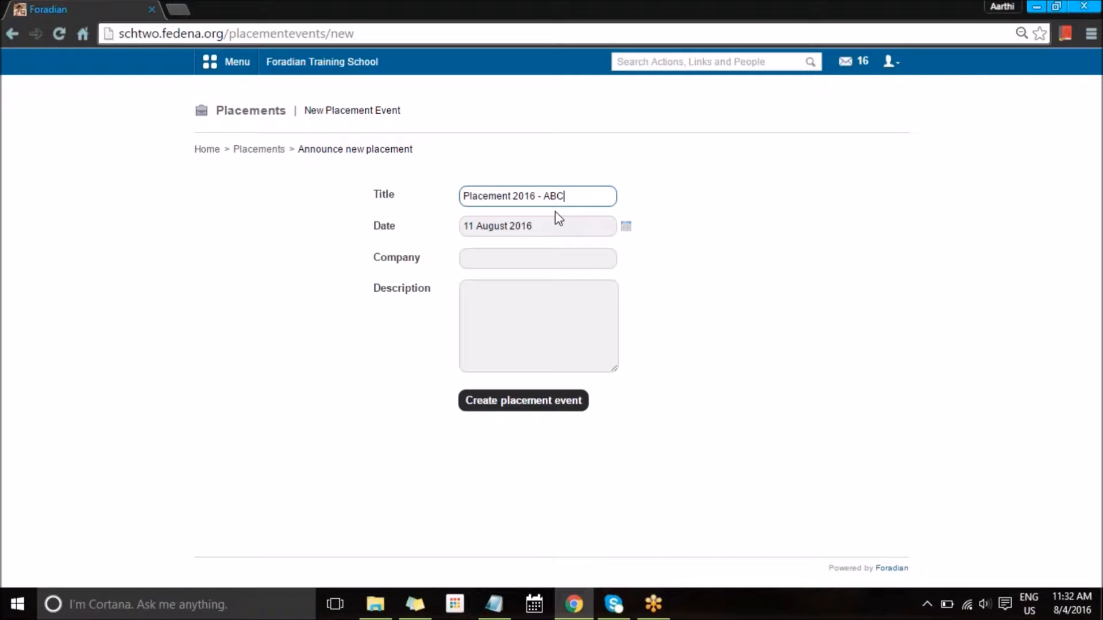
click(625, 227)
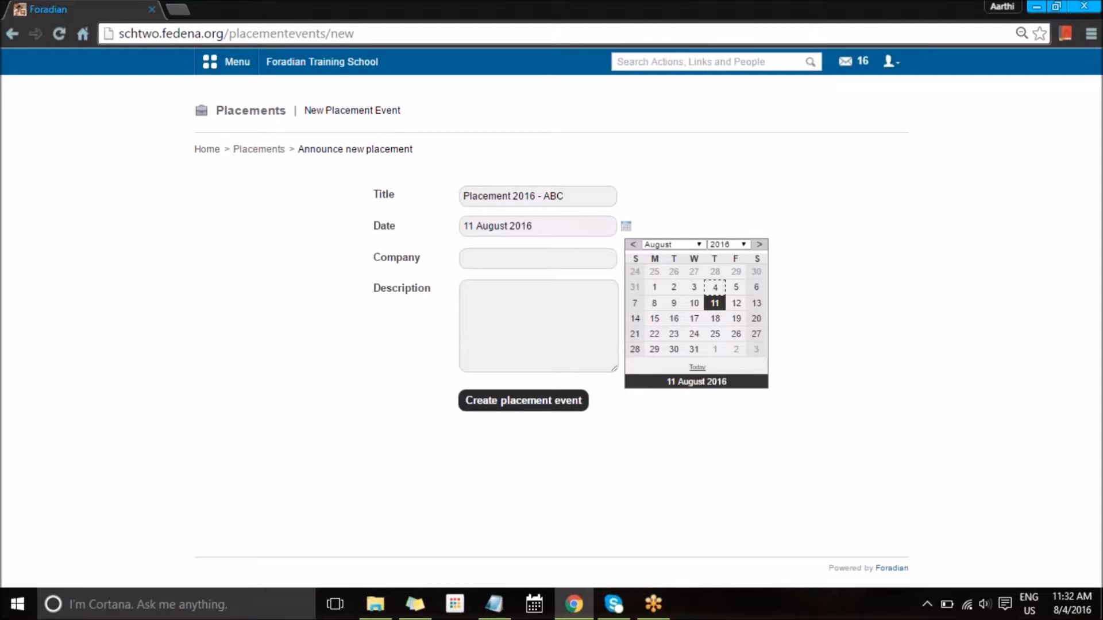
click(614, 230)
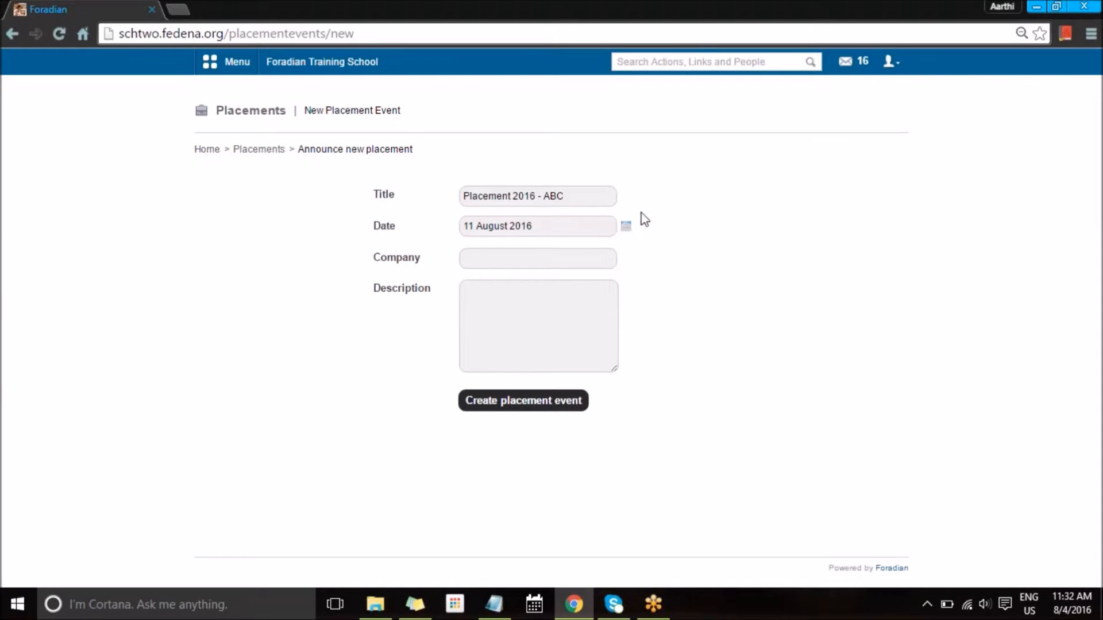
Step: Set company ABC and description 'ABC - PLACEMENT', then create the placement event
click(586, 256)
text(ABC)
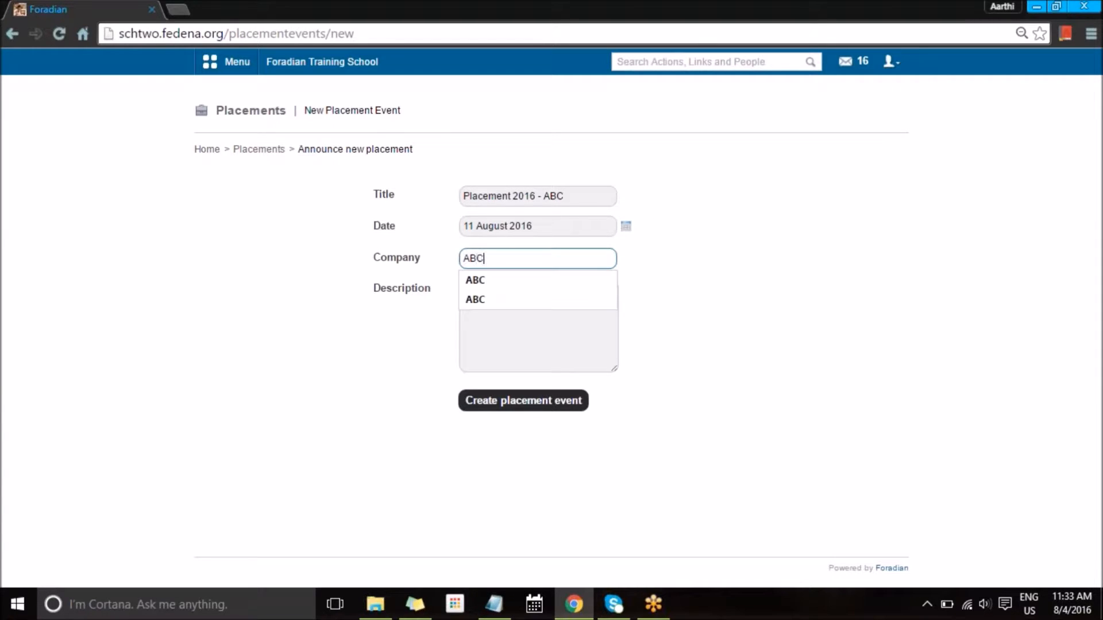
click(559, 300)
click(559, 299)
text(ABC -)
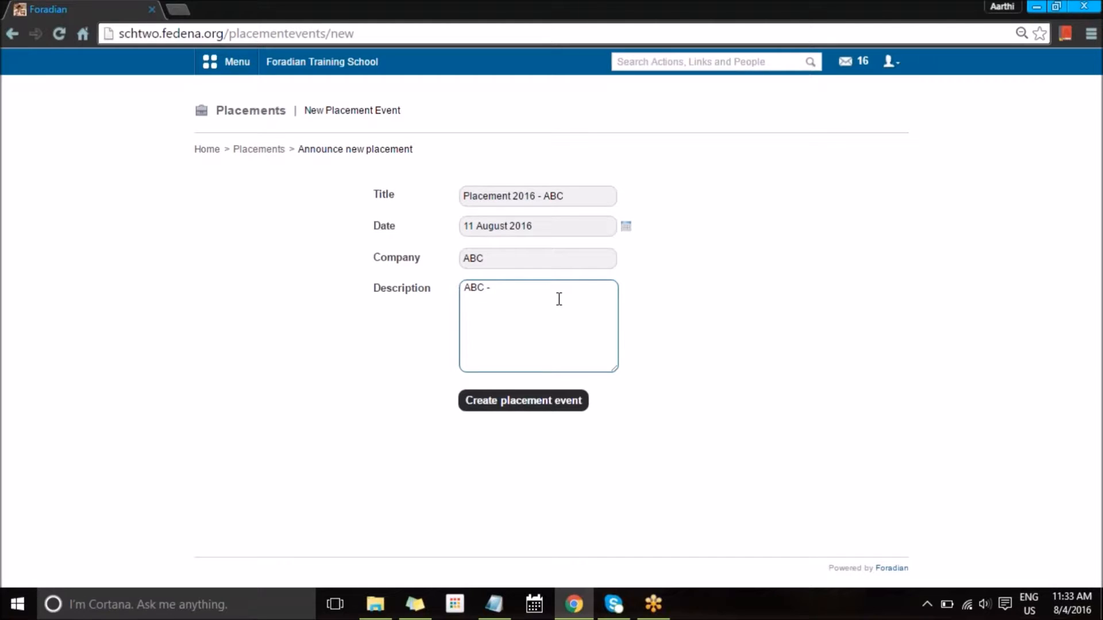
text(PLACEMENT)
click(544, 405)
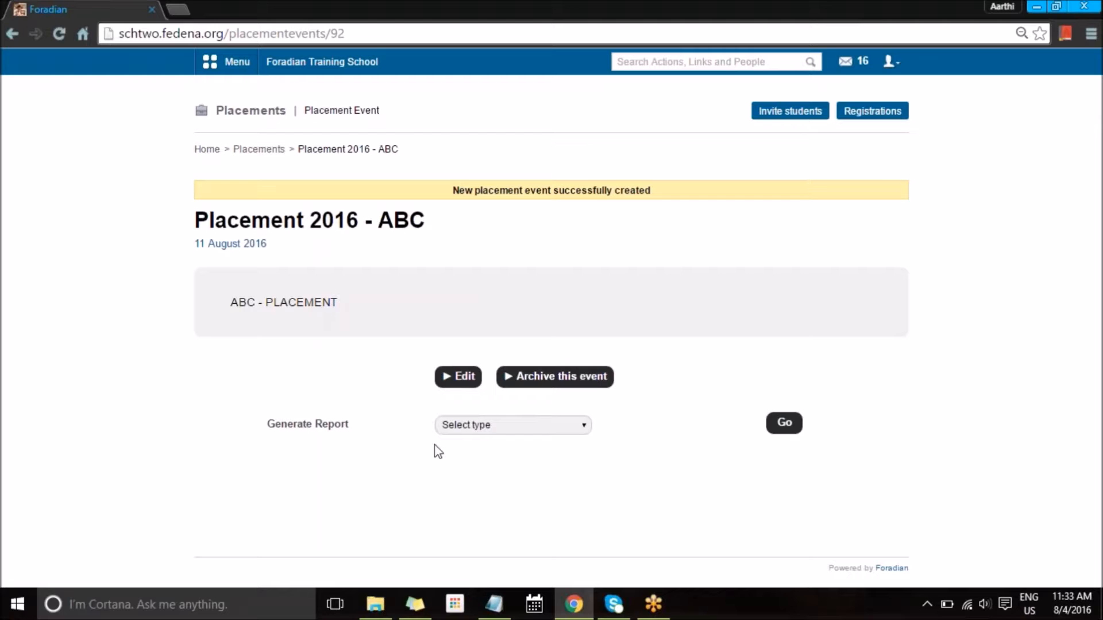
Step: Add all students of batch C10 - A 2015 as invitees for the event
click(788, 115)
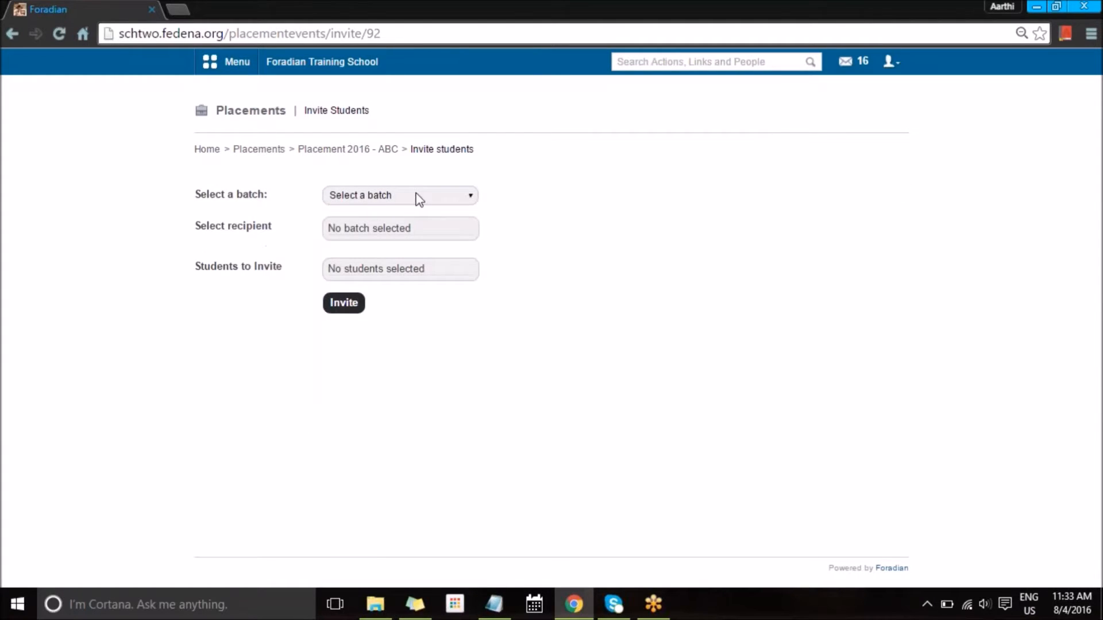
click(416, 196)
click(357, 408)
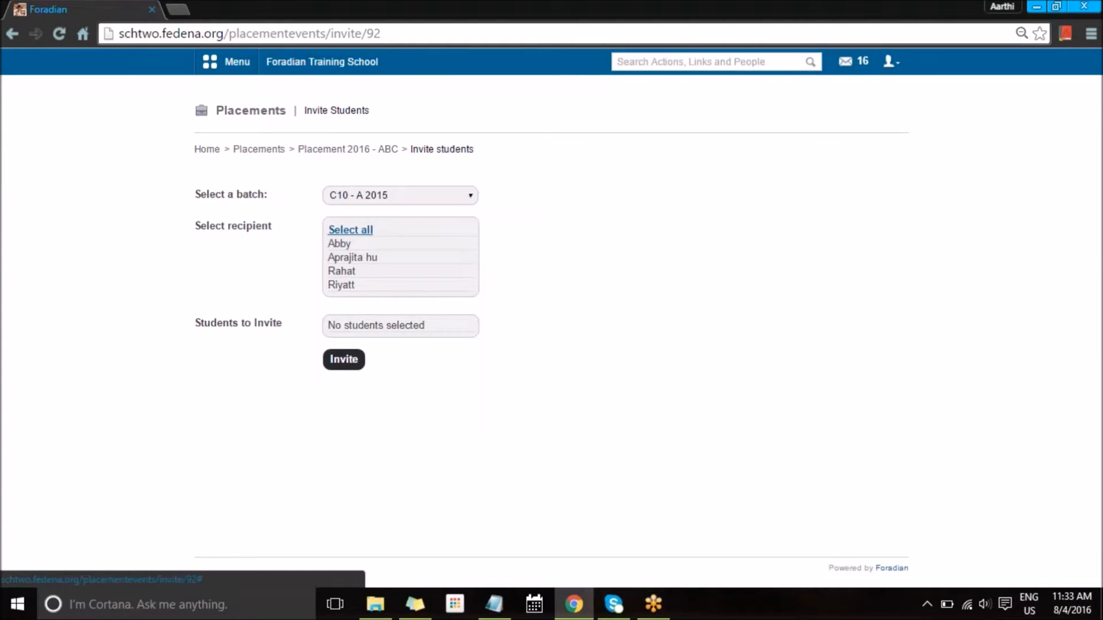
click(350, 229)
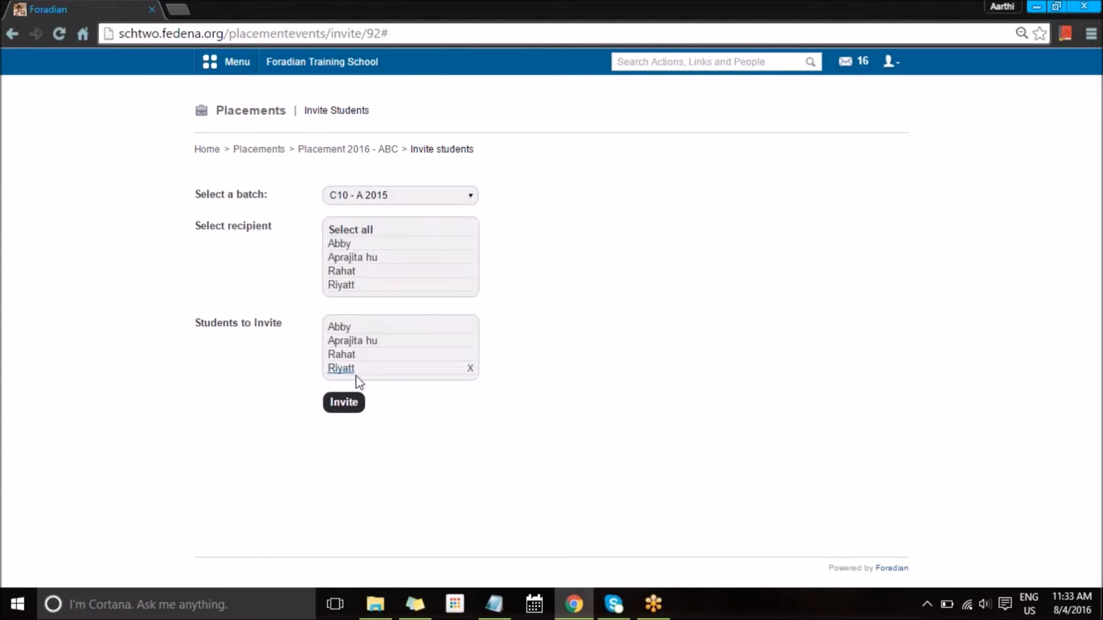
Step: Add all students of batch C7 - A 2015, send the invitations, and return to placements
click(396, 196)
click(377, 431)
click(413, 196)
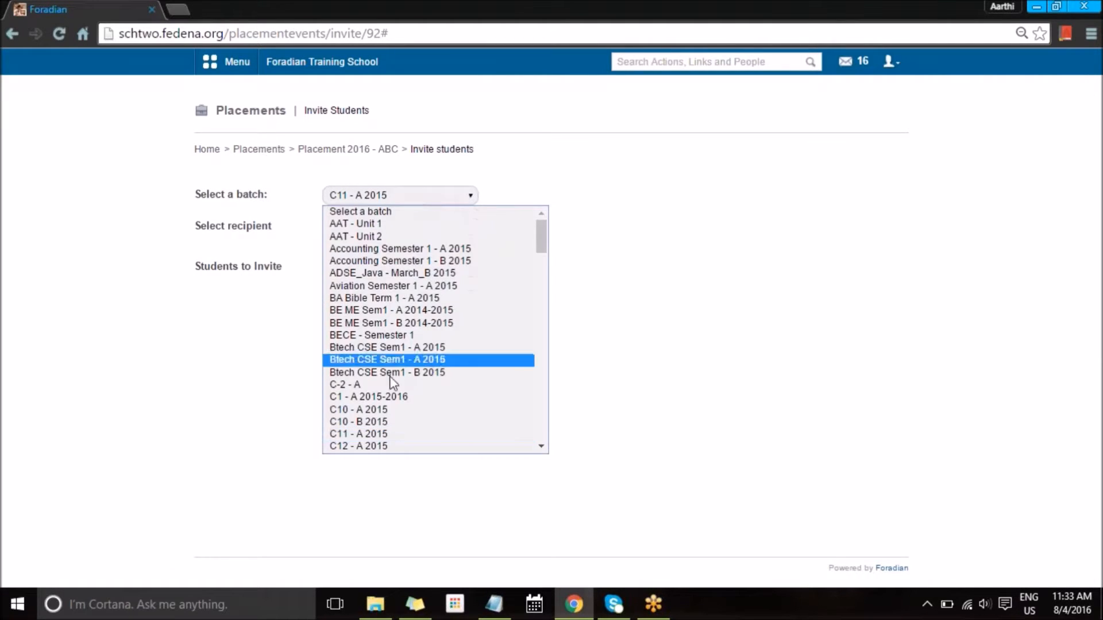
scroll(394, 377, down, 5)
click(373, 308)
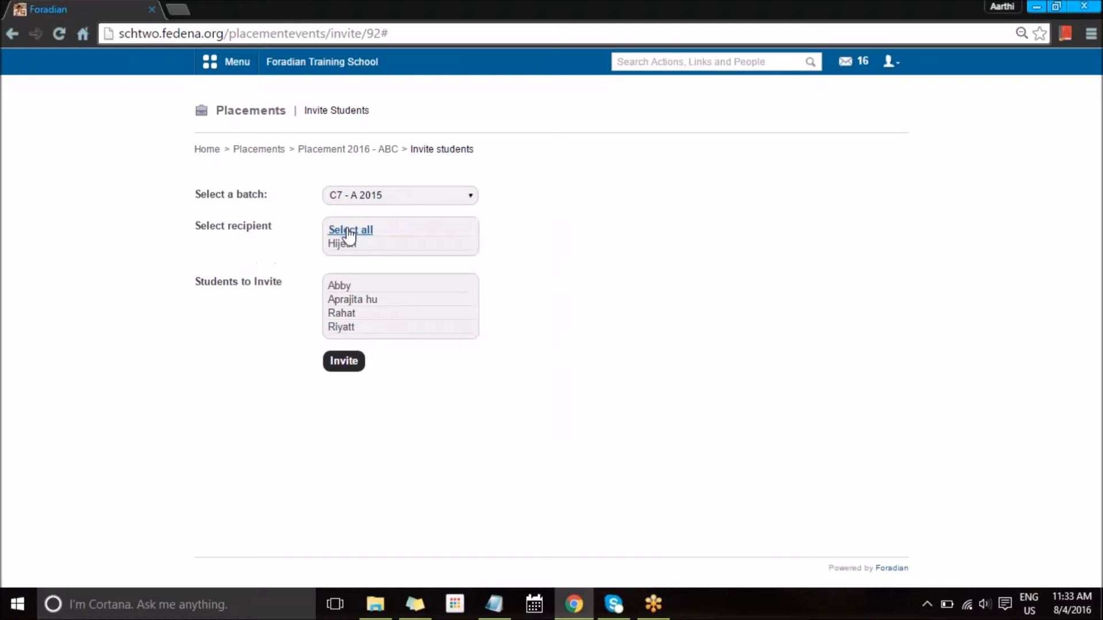
click(346, 230)
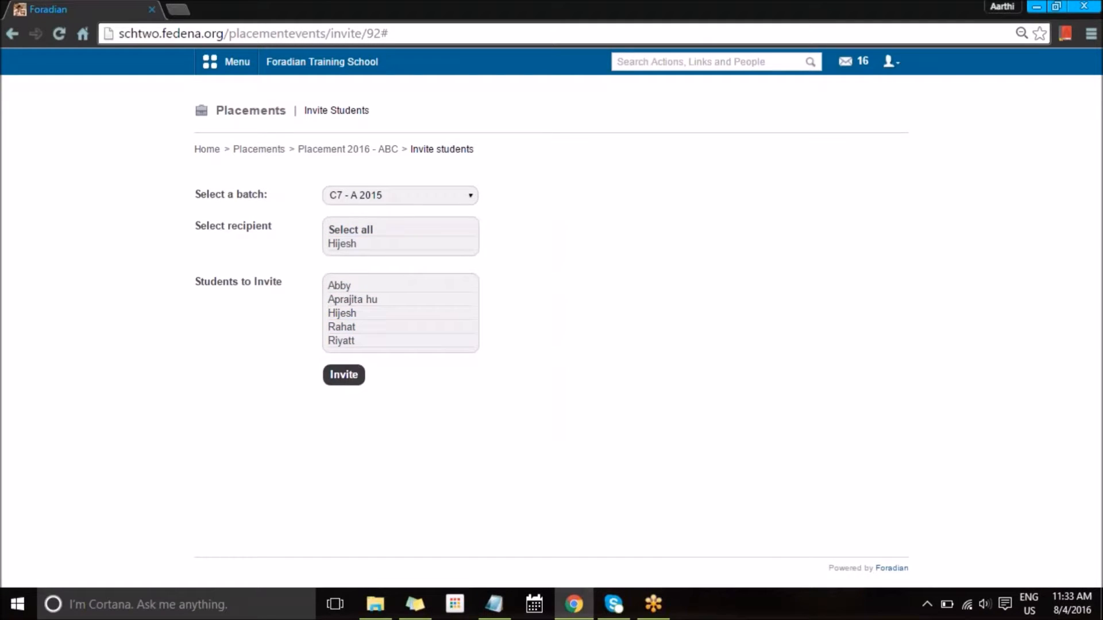
click(348, 376)
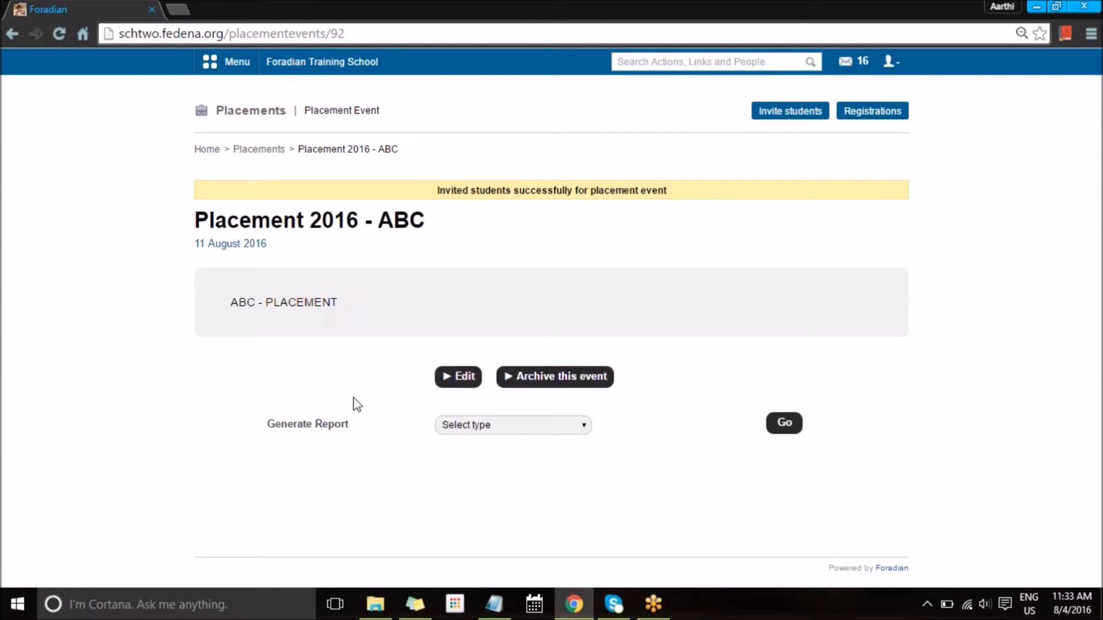
click(257, 151)
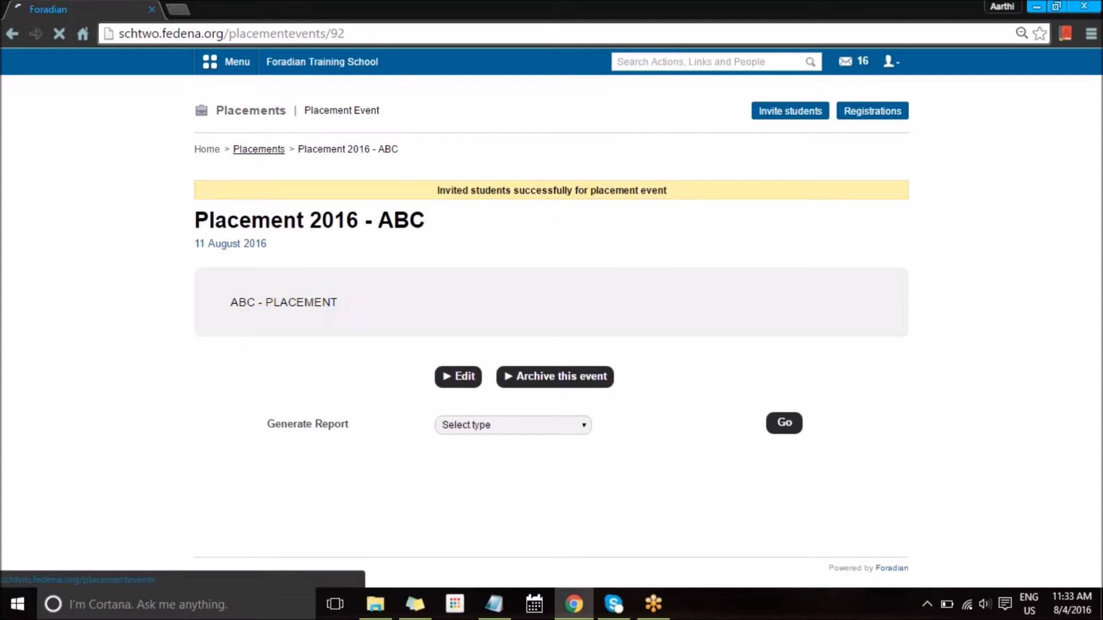
Step: Sign in to Fedena with an invited student's username and password
click(287, 62)
click(653, 67)
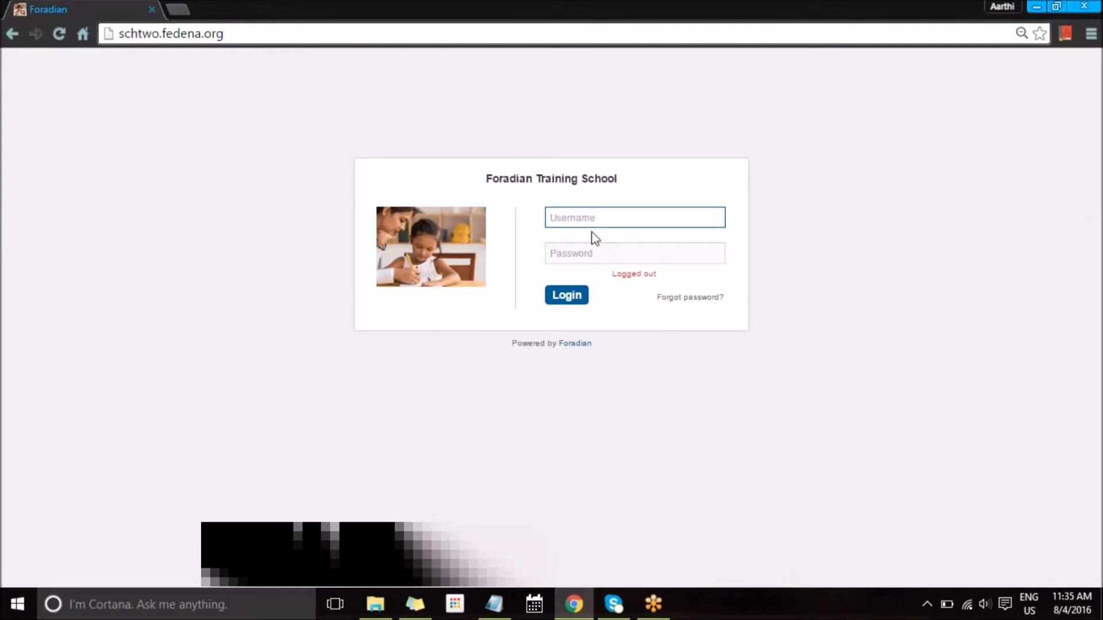
click(582, 257)
text(**************)
key(Return)
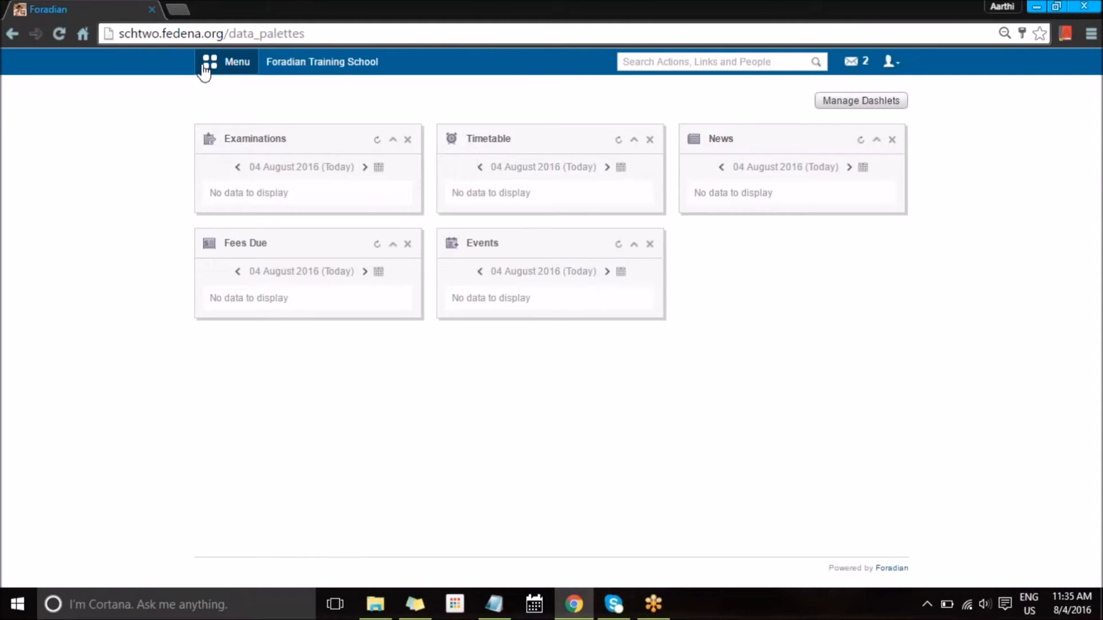
Step: Open the Placement 2016 - ABC event from Menu > Academics > Placement
click(210, 64)
click(308, 96)
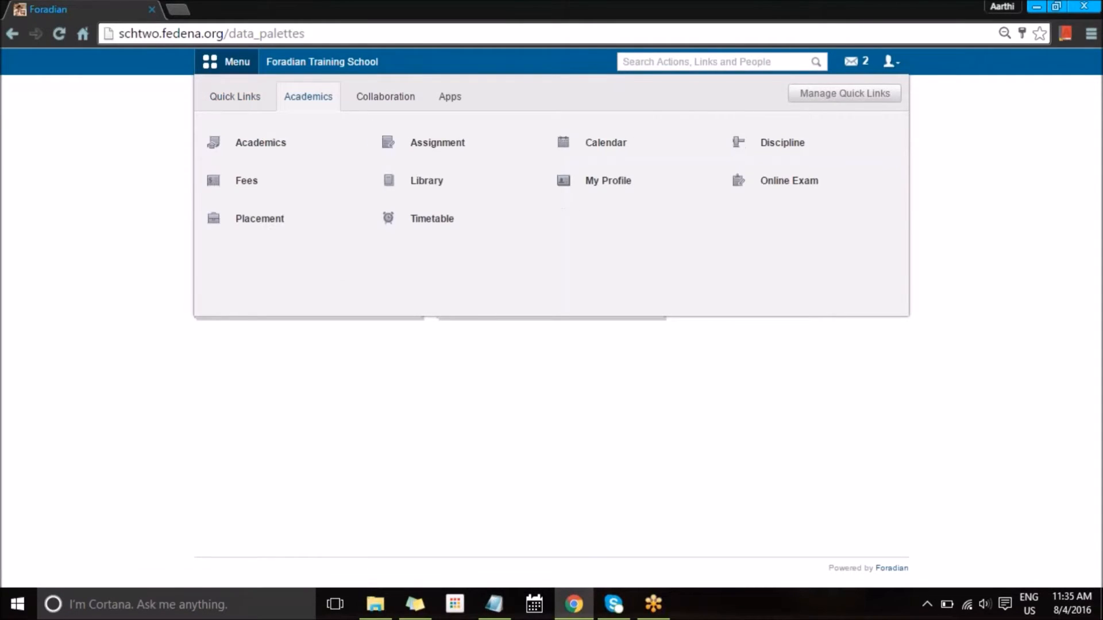
mouse_move(452, 181)
click(262, 222)
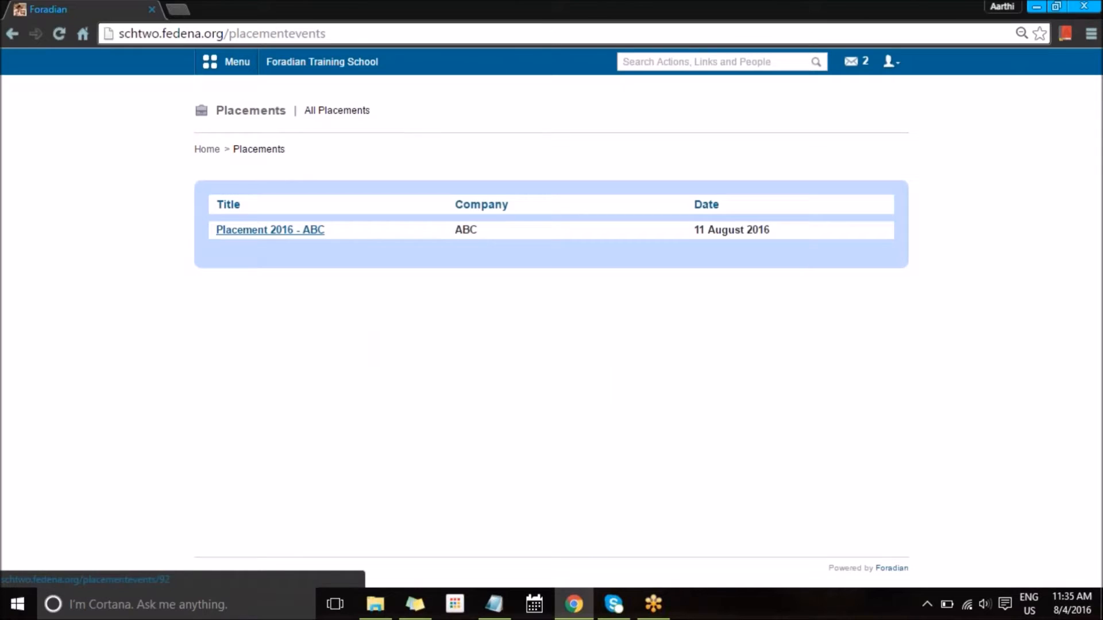
click(270, 229)
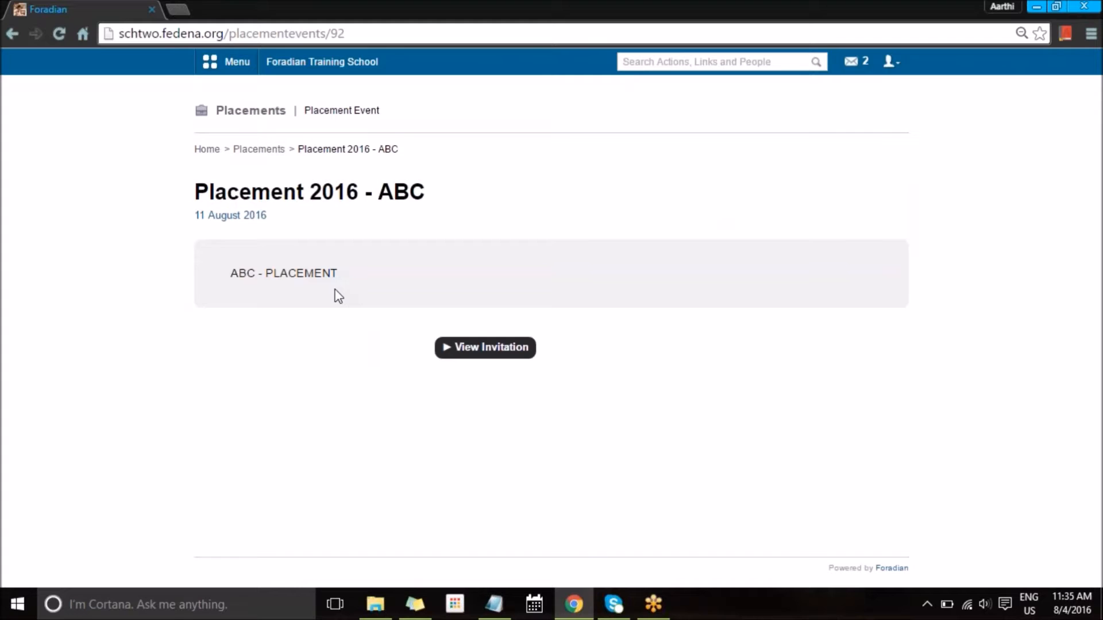
Step: View the student's invitation to Placement 2016 - ABC and apply for it
click(483, 349)
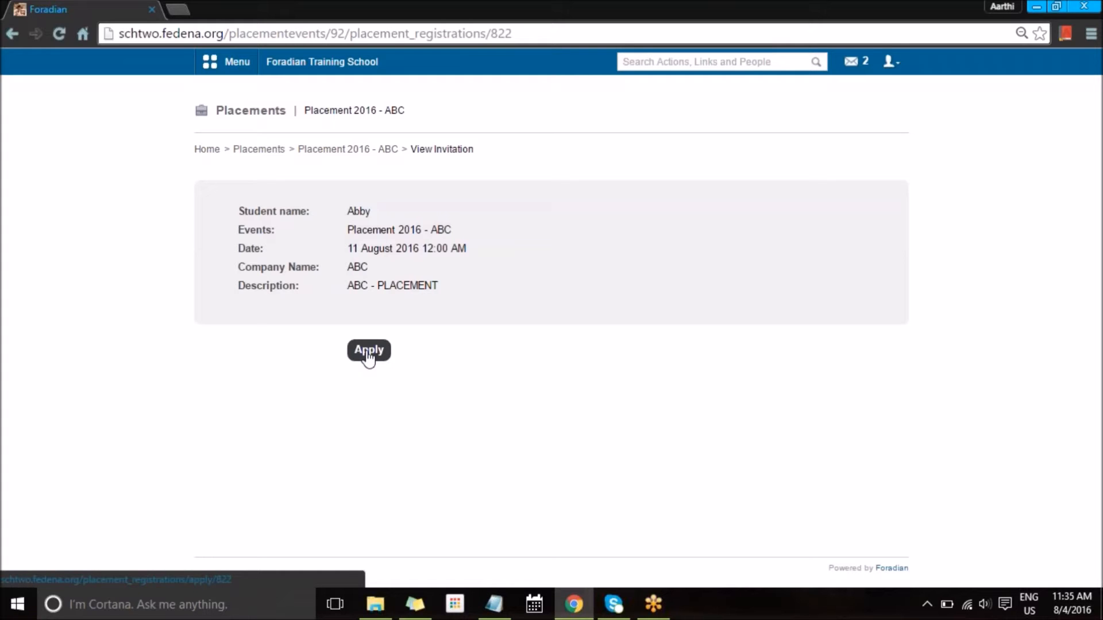
click(367, 353)
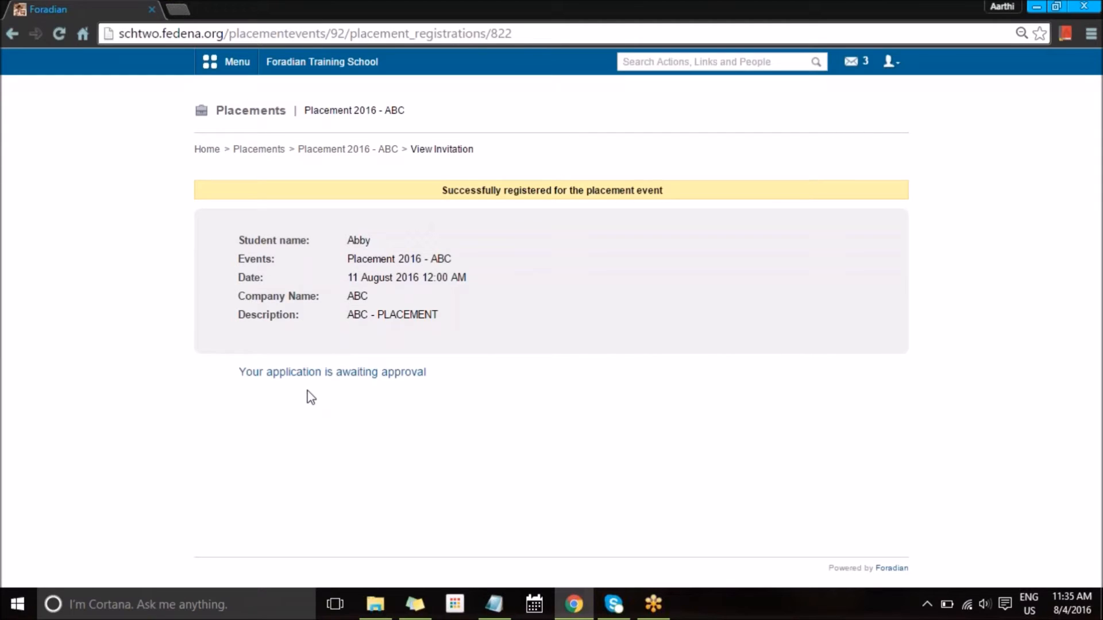
click(894, 66)
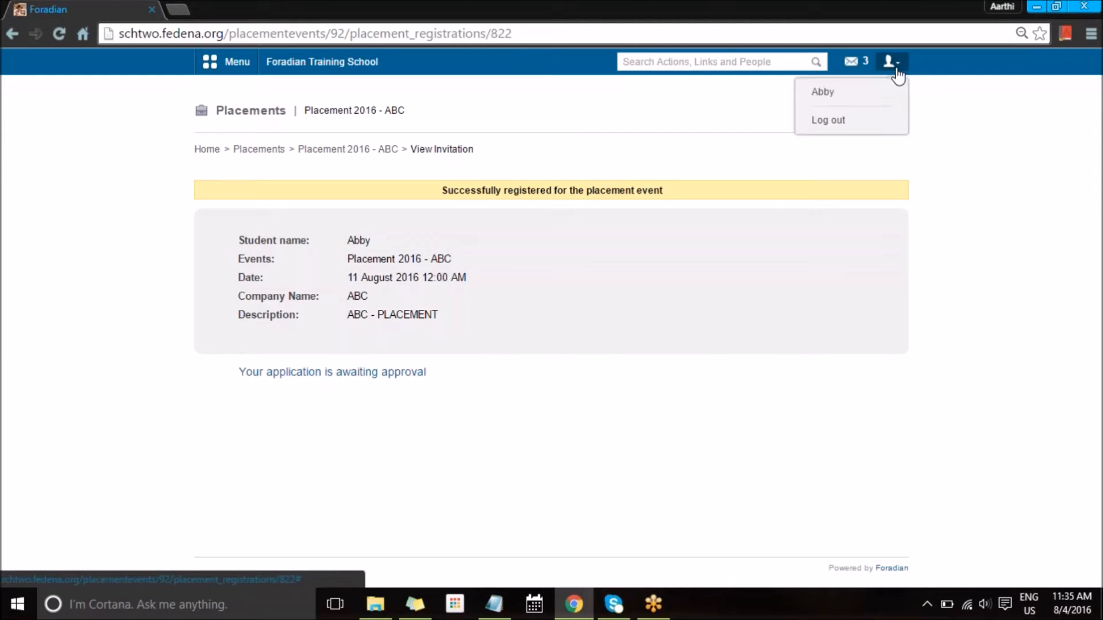
Step: Log out of the student account and sign in again as admin
click(828, 119)
text(admin)
key(Tab)
text(•)
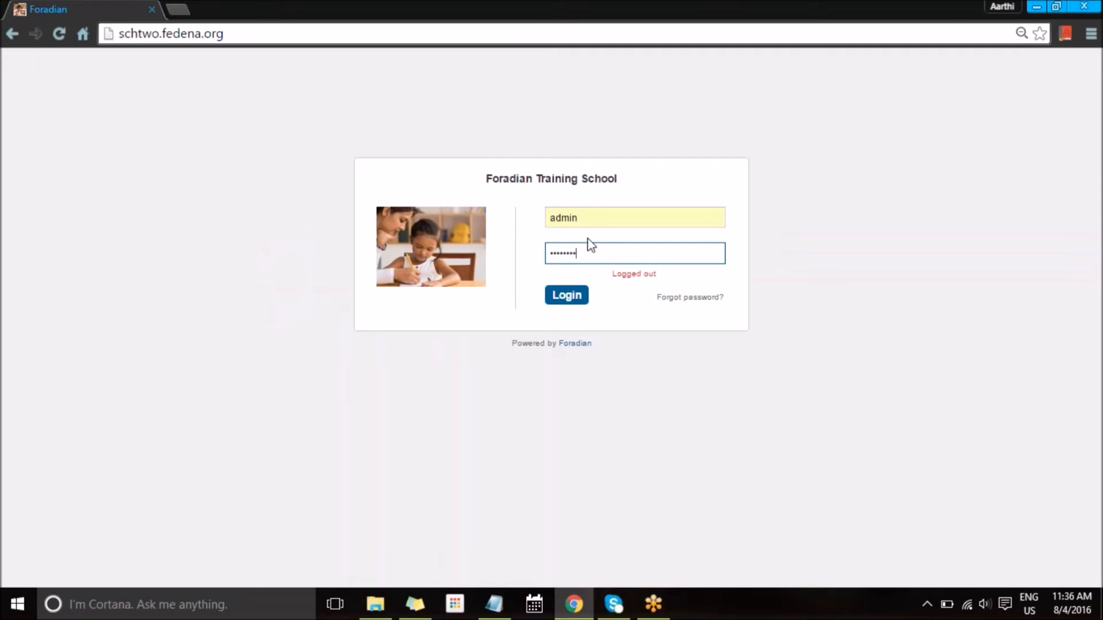
key(Return)
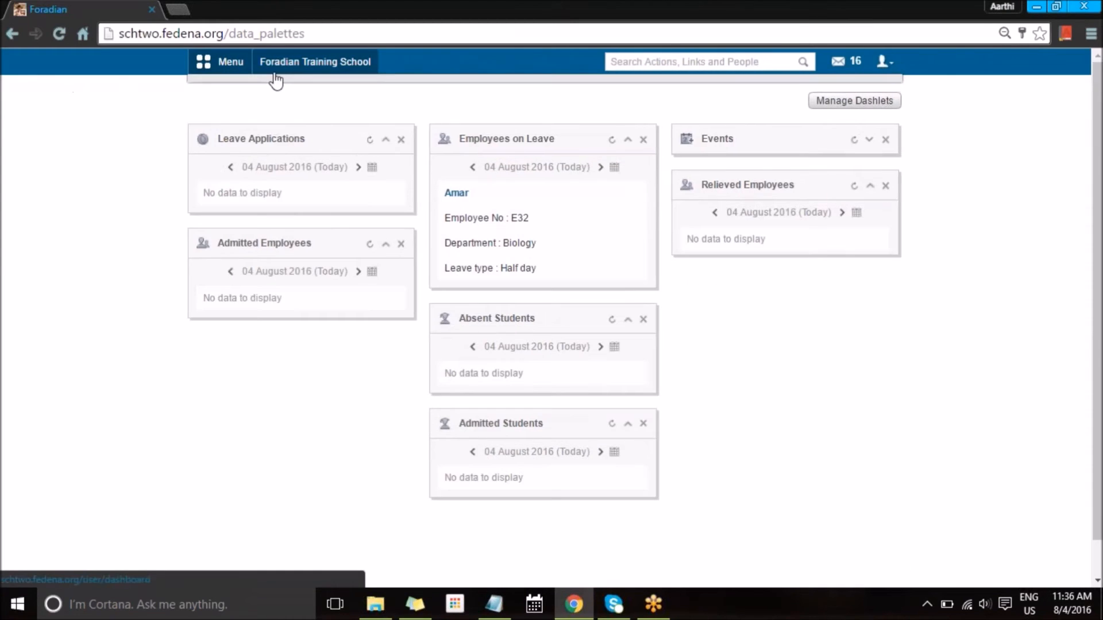
Step: Open the All Placements list via Menu > Academics > Placement
click(216, 65)
mouse_move(653, 176)
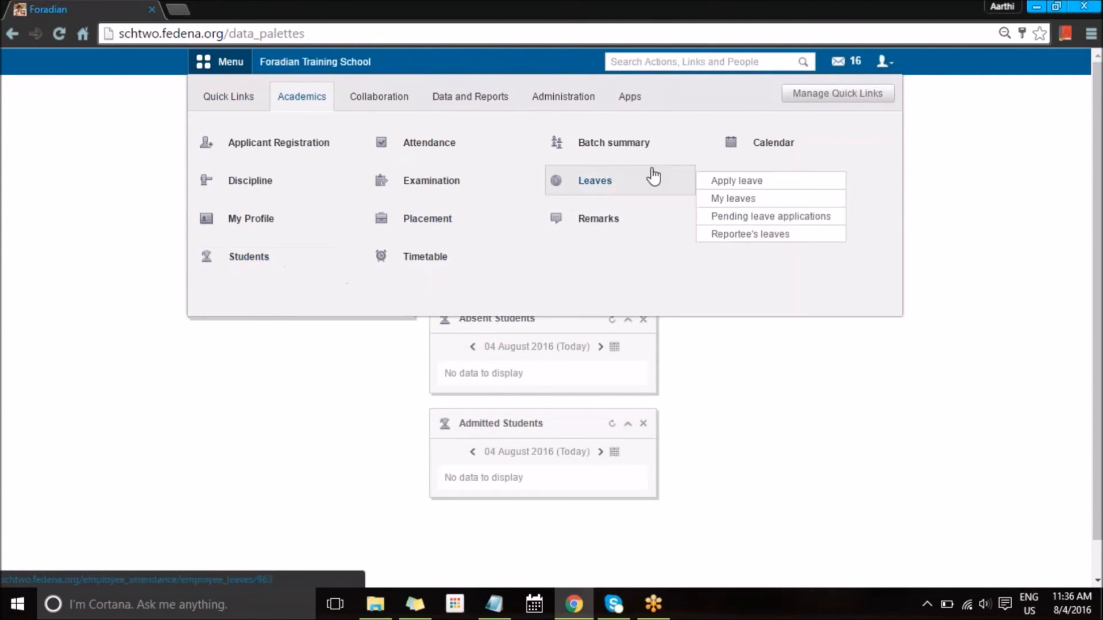
click(441, 232)
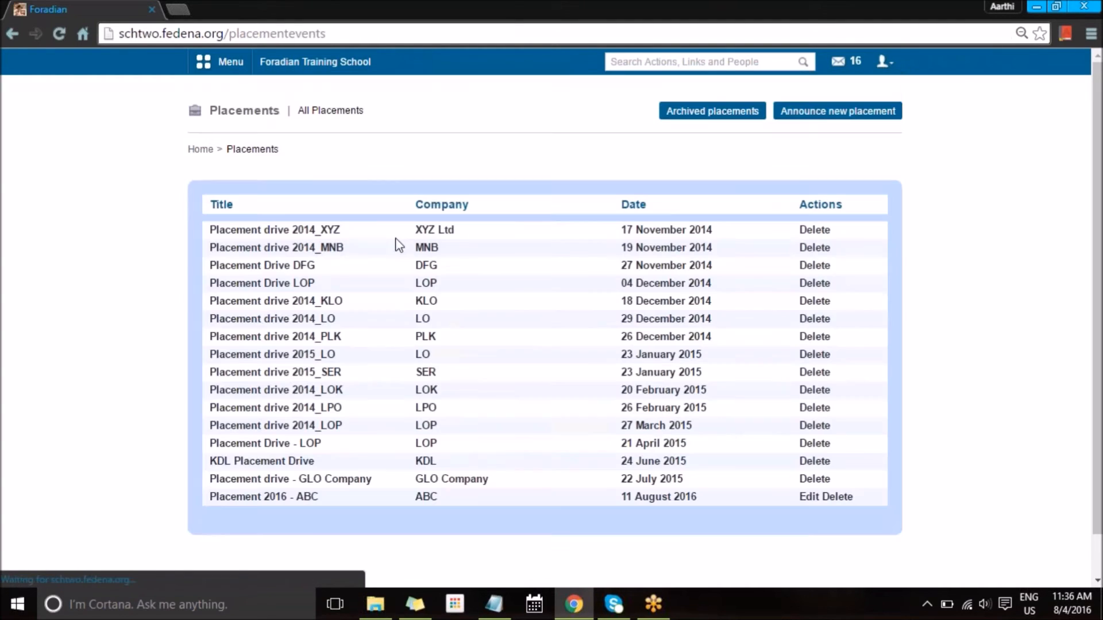
click(321, 230)
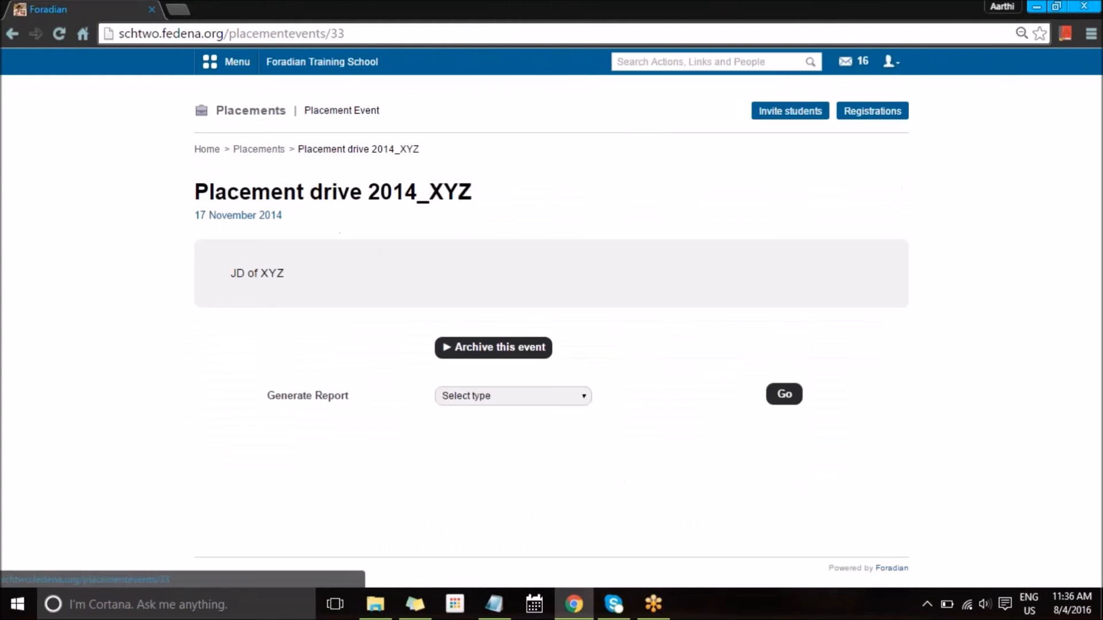
key(alt+Left)
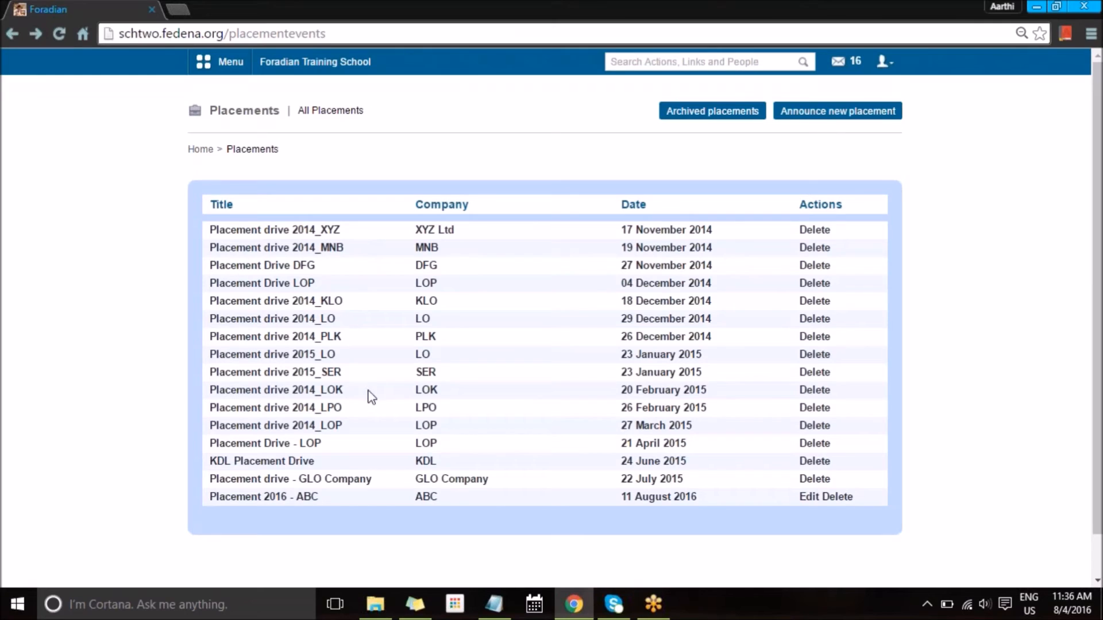
Step: Open Placement 2016 - ABC's registrations and approve the applying student
click(292, 498)
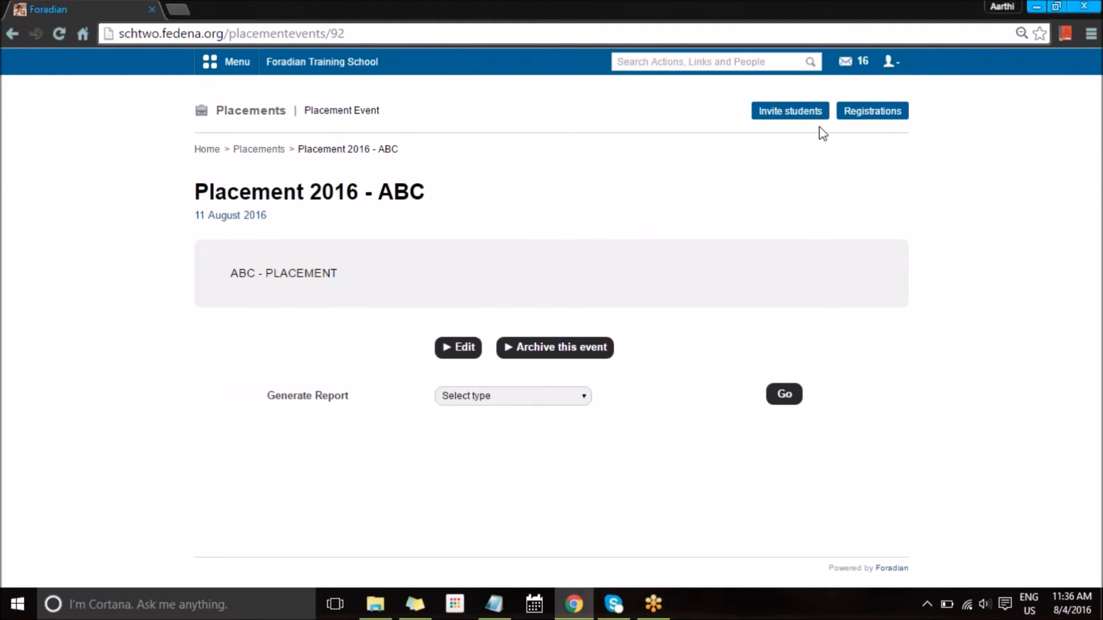
click(853, 111)
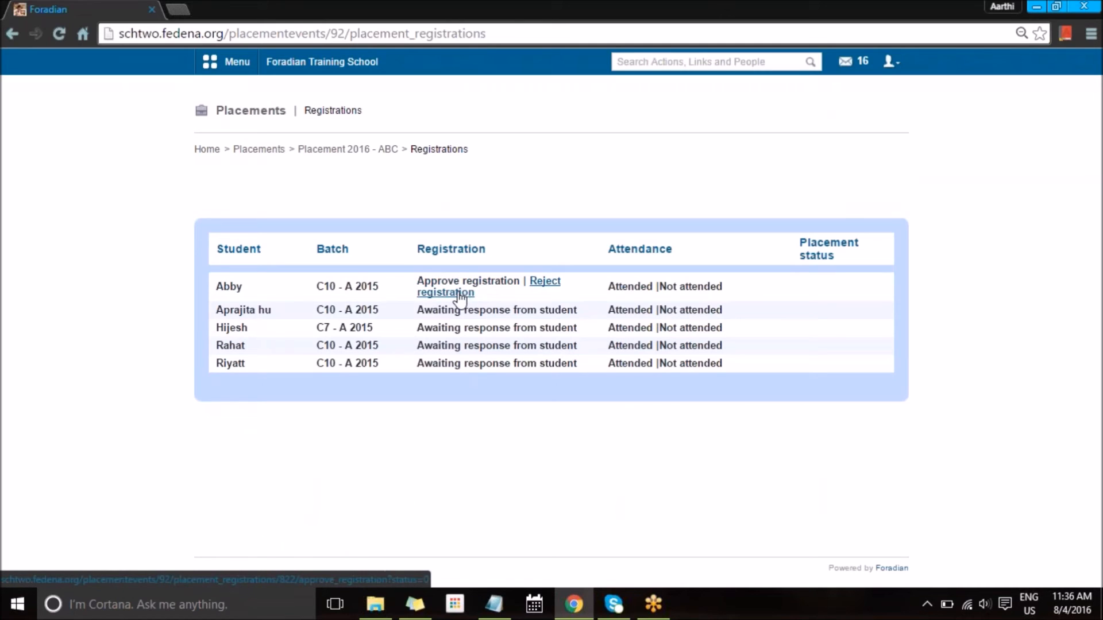
click(477, 282)
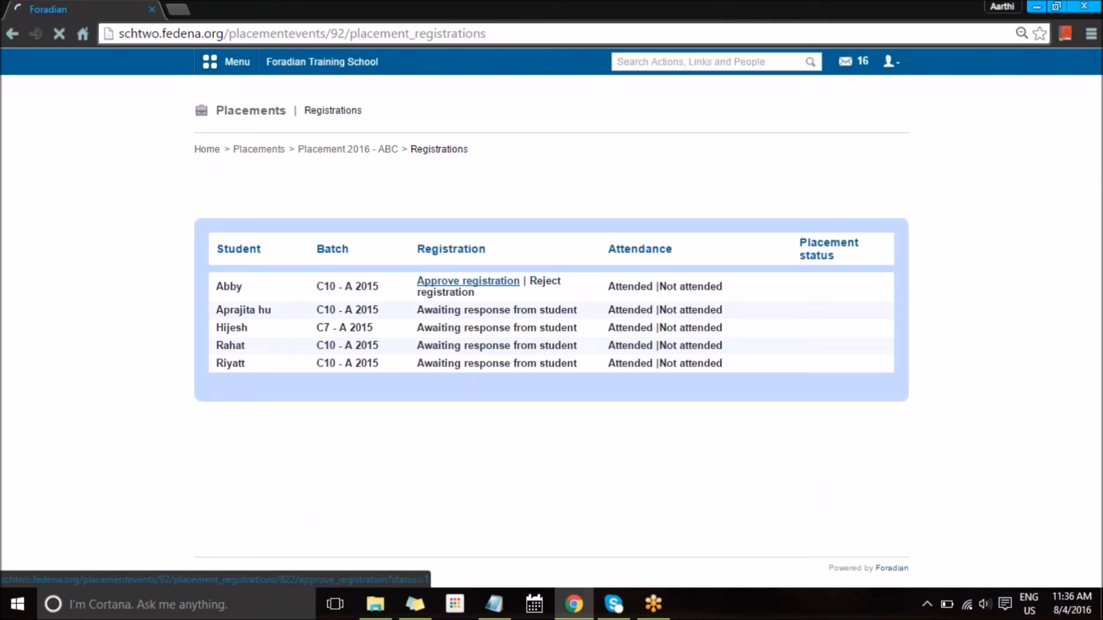